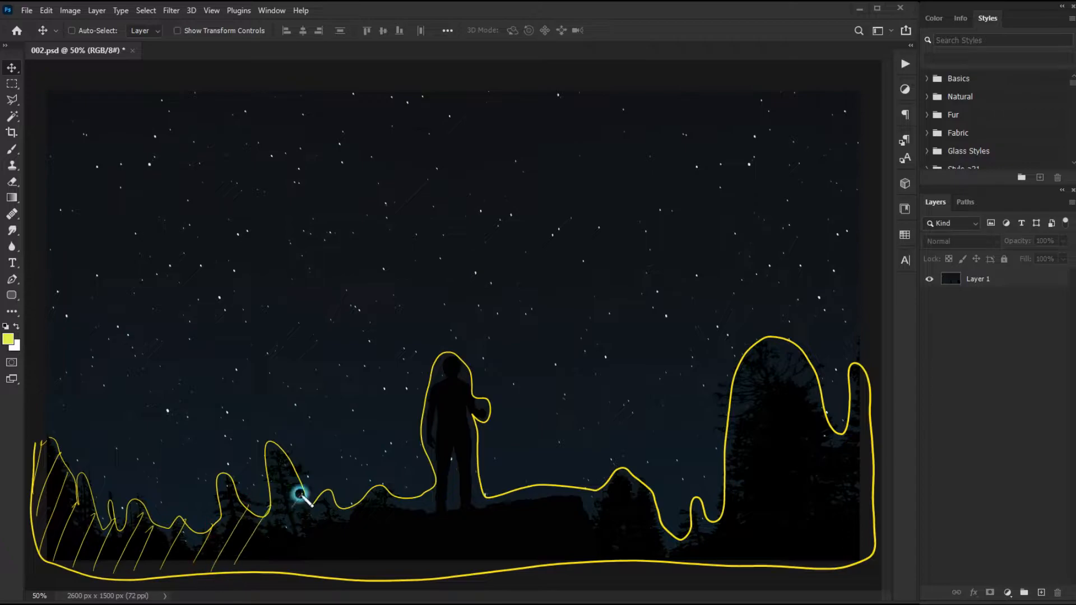
left_click_drag(445, 377, 419, 430)
left_click_drag(480, 469, 402, 578)
left_click_drag(577, 478, 505, 559)
left_click_drag(636, 479, 557, 553)
left_click_drag(786, 342, 726, 431)
left_click_drag(831, 433, 707, 562)
left_click_drag(849, 462, 741, 562)
left_click_drag(868, 513, 818, 563)
mouse_move(44, 106)
left_mouse_down()
mouse_move(194, 103)
mouse_move(69, 105)
mouse_move(43, 113)
mouse_move(45, 141)
mouse_move(42, 126)
left_mouse_up()
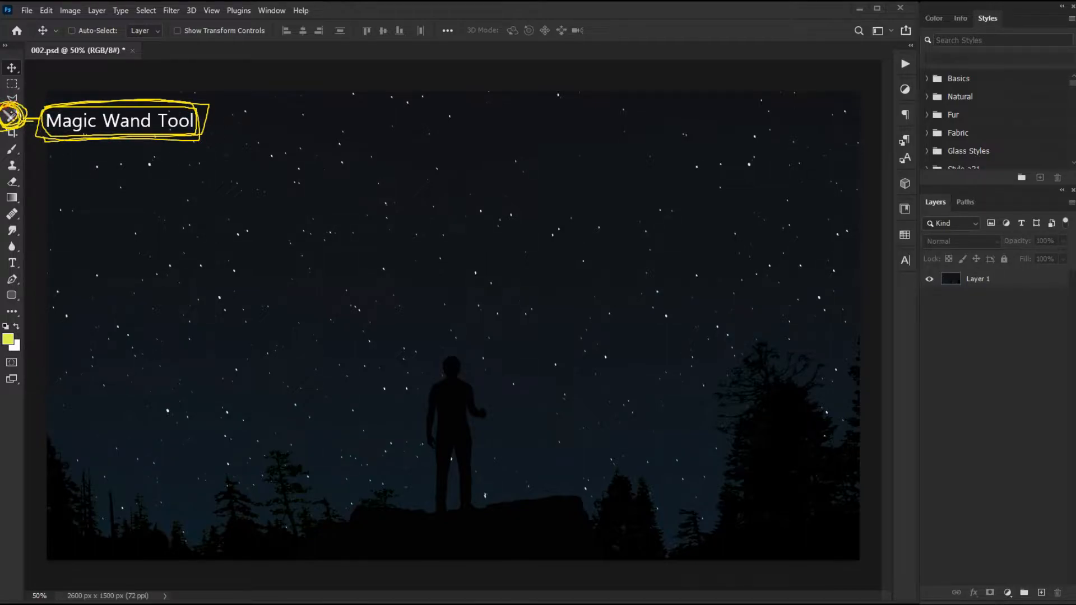
Step: Select the black silhouettes of the man, ground and trees with the Magic Wand and cut them to a new layer
left_click(12, 119)
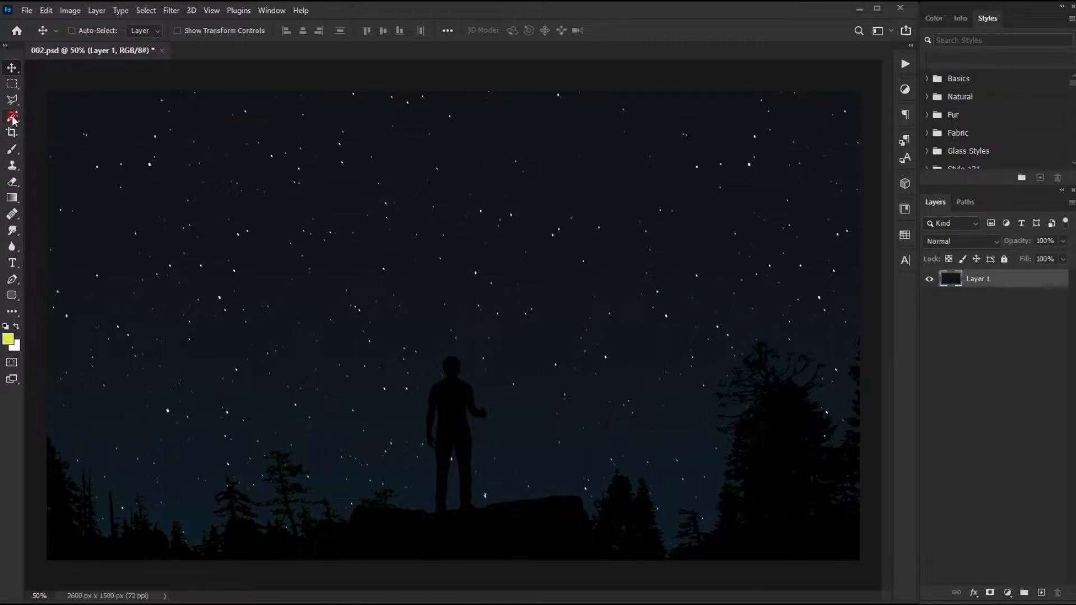
left_click(447, 393)
left_click(852, 421, "shift")
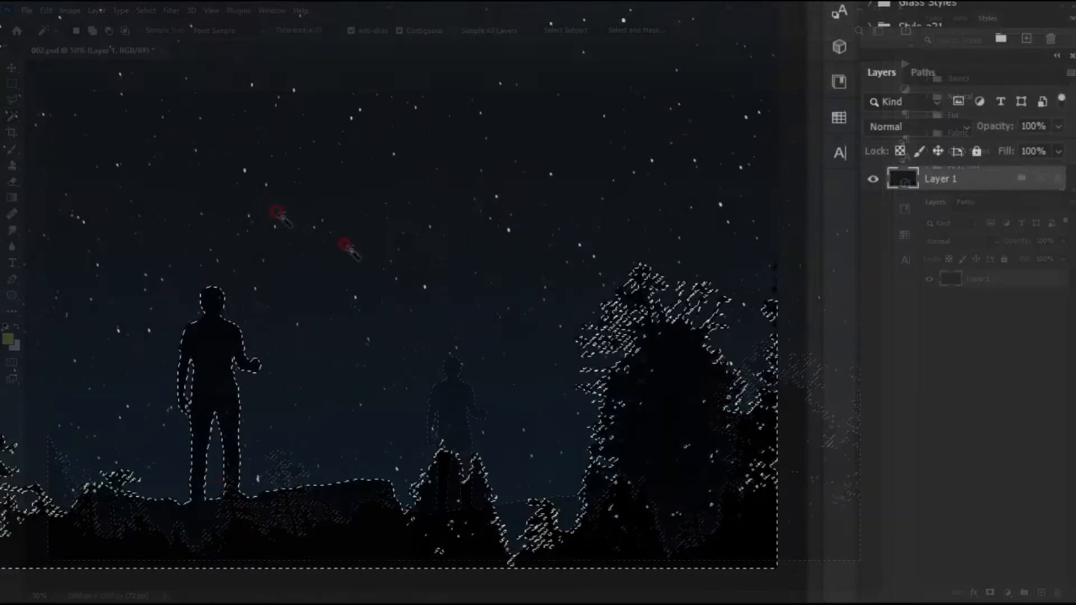
right_click(220, 345)
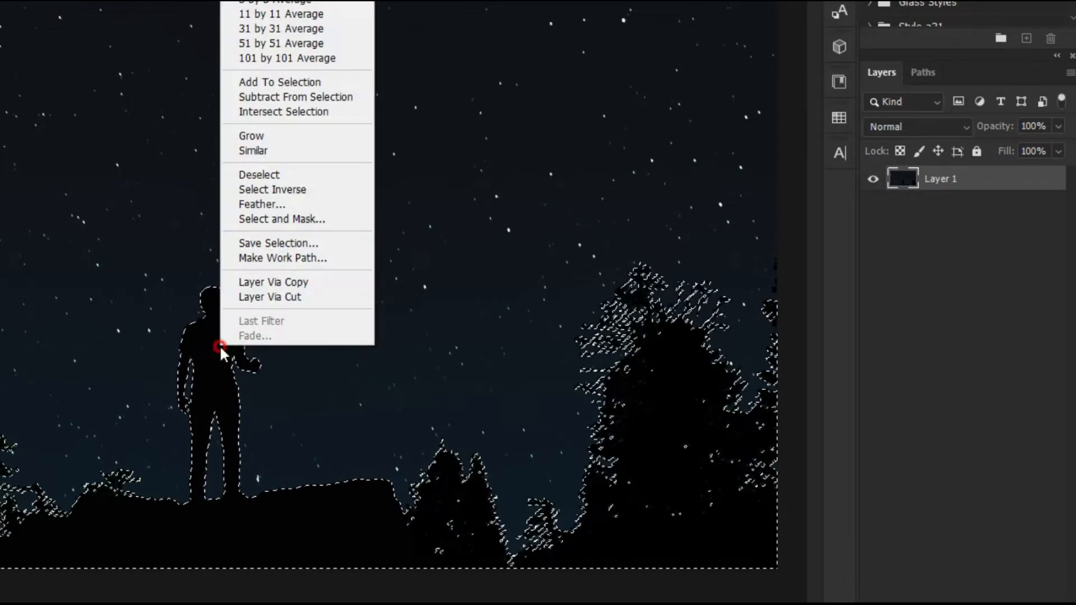
left_click(295, 303)
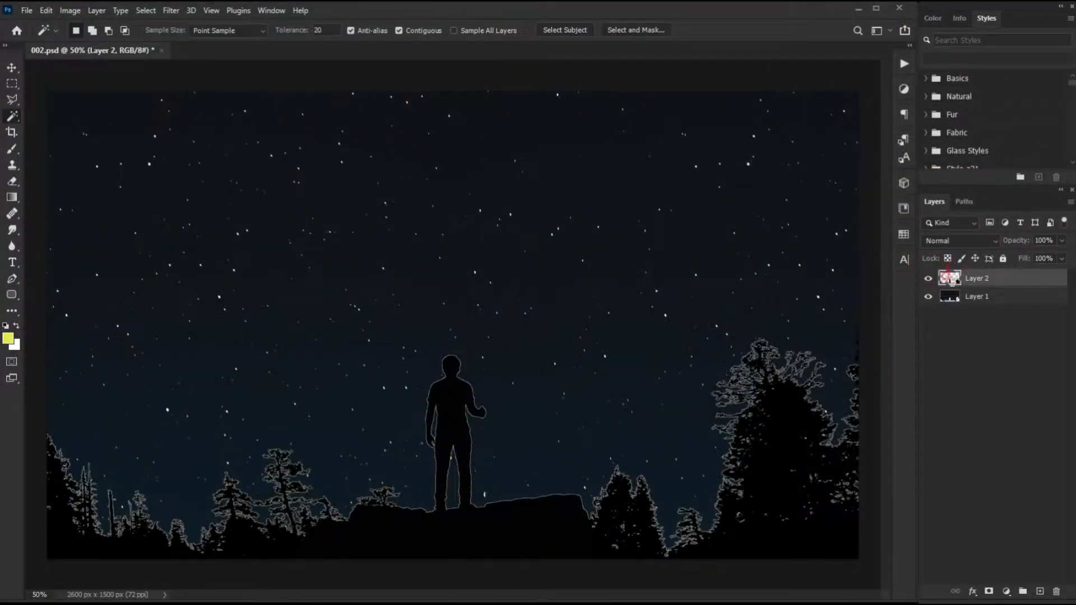
Step: Rename the new silhouette layer as Background and hide it
key("v")
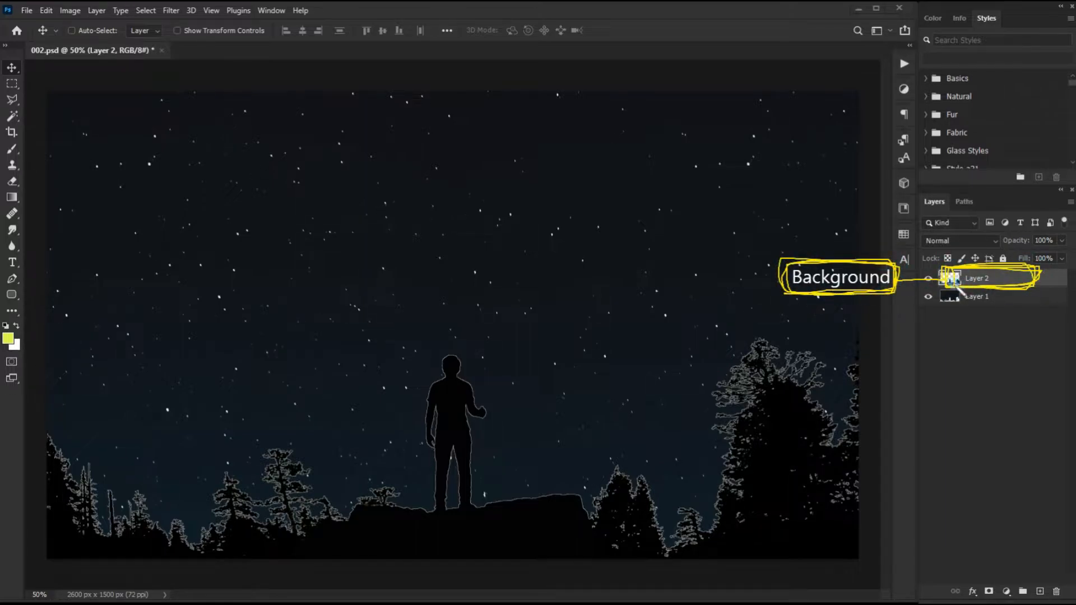
double_click(977, 278)
left_click(1021, 278)
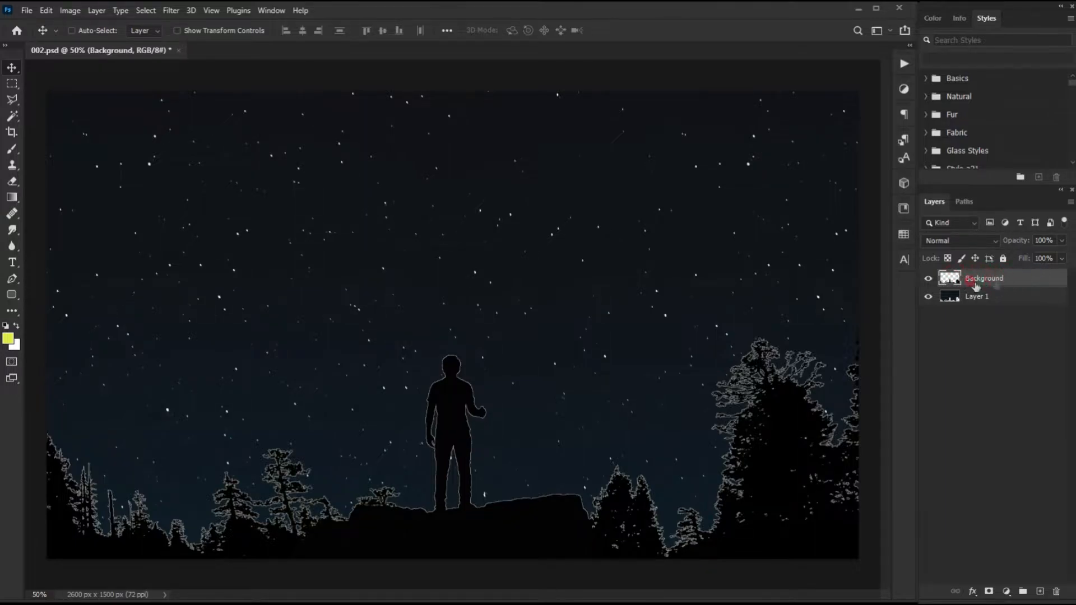
left_click_drag(919, 273, 933, 268)
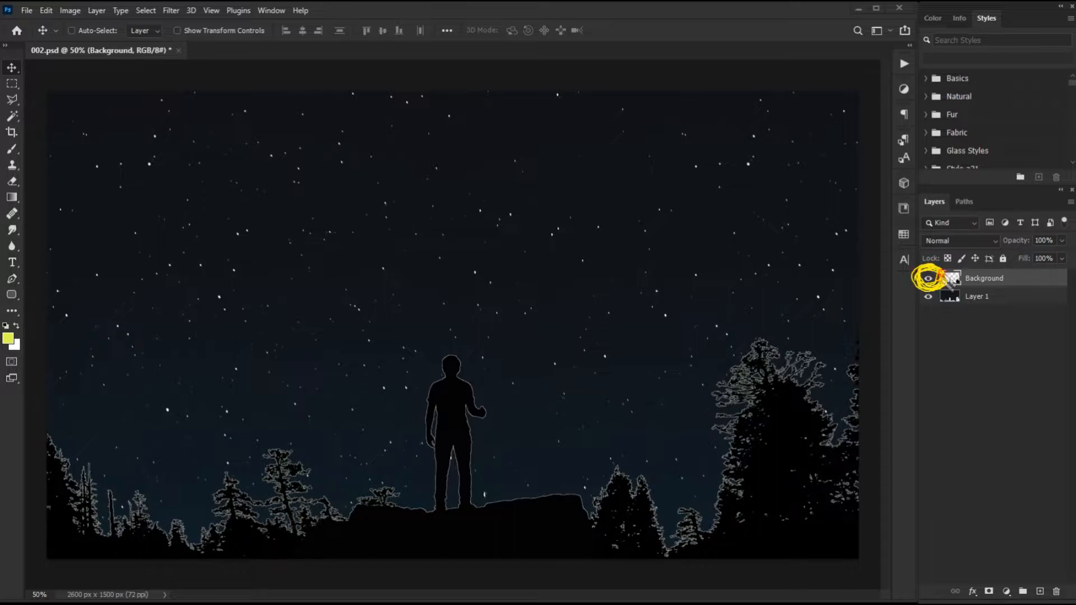
left_click(928, 278)
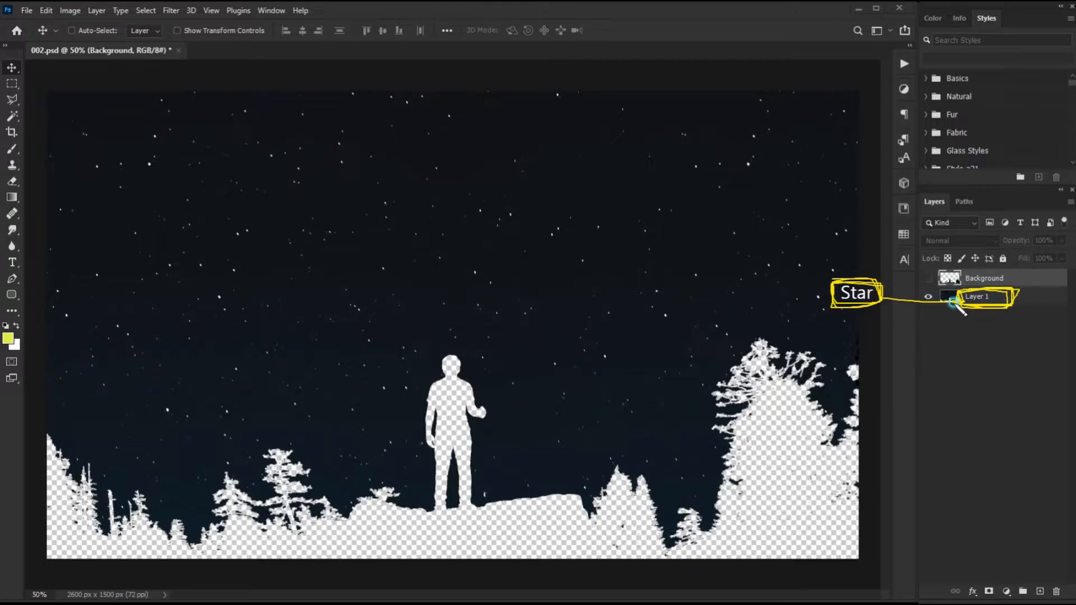
Step: Rename the sky layer, Layer 1, as Star
left_click(979, 296)
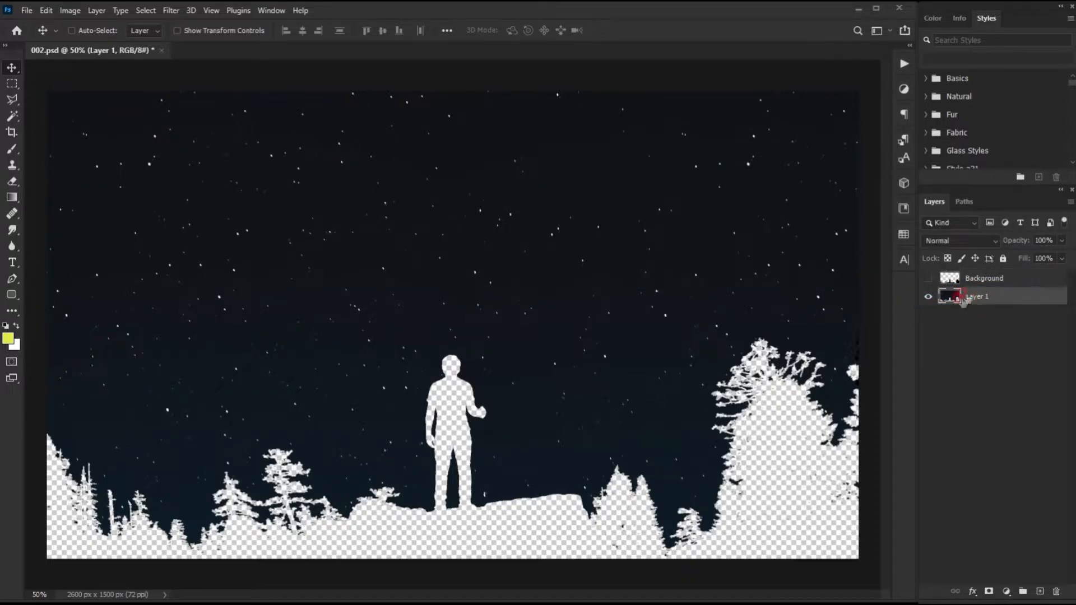
double_click(984, 297)
left_click(974, 302)
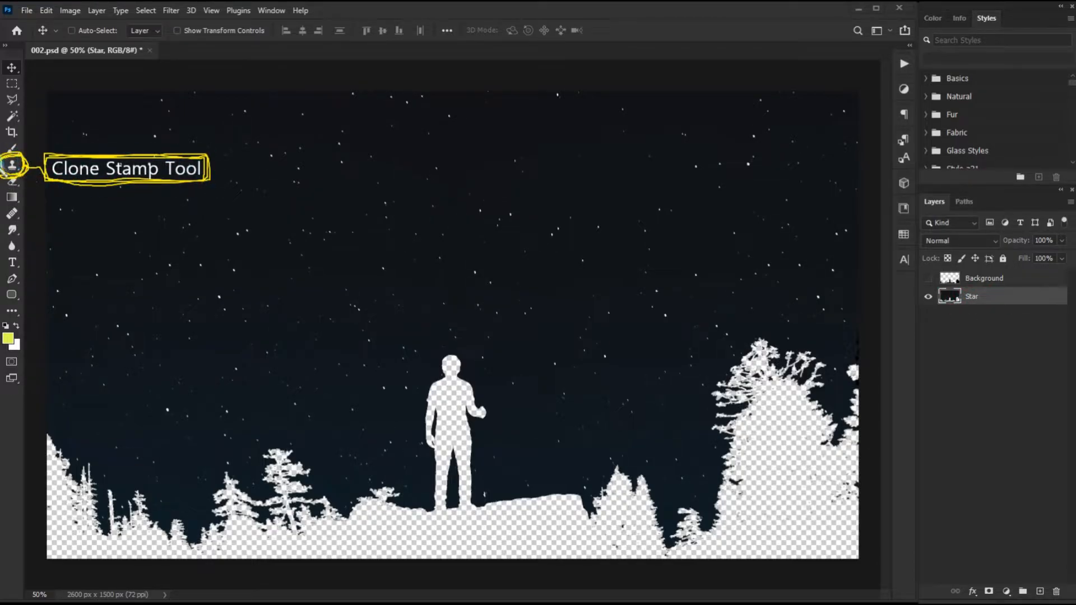
Step: Fill the transparent cut-out areas of the Star layer with starry sky using the Clone Stamp tool
left_click(20, 167)
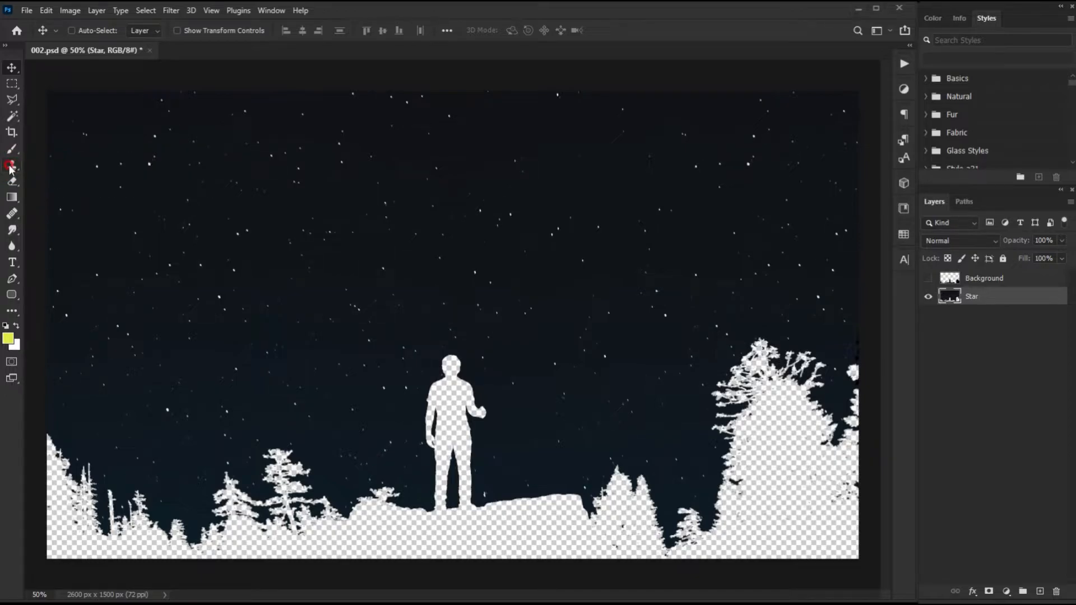
mouse_move(58, 522)
left_mouse_down()
mouse_move(79, 531)
mouse_move(52, 552)
mouse_move(114, 533)
mouse_move(154, 536)
left_mouse_up()
mouse_move(548, 484)
left_mouse_down()
mouse_move(513, 412)
mouse_move(473, 485)
mouse_move(435, 387)
mouse_move(436, 496)
left_mouse_up()
mouse_move(742, 432)
left_mouse_down()
mouse_move(796, 502)
mouse_move(728, 432)
mouse_move(796, 437)
mouse_move(745, 454)
mouse_move(780, 470)
mouse_move(770, 509)
mouse_move(778, 543)
mouse_move(830, 477)
mouse_move(842, 542)
mouse_move(763, 462)
mouse_move(714, 544)
mouse_move(527, 449)
mouse_move(601, 491)
mouse_move(622, 541)
mouse_move(710, 519)
mouse_move(728, 483)
mouse_move(686, 481)
mouse_move(805, 431)
mouse_move(706, 255)
mouse_move(765, 353)
mouse_move(834, 373)
mouse_move(839, 350)
mouse_move(716, 371)
mouse_move(737, 380)
mouse_move(490, 492)
mouse_move(604, 561)
mouse_move(415, 514)
mouse_move(404, 529)
mouse_move(386, 485)
mouse_move(263, 503)
mouse_move(301, 539)
mouse_move(262, 562)
mouse_move(168, 548)
mouse_move(403, 526)
mouse_move(267, 451)
left_mouse_up()
left_click(511, 447, "alt")
mouse_move(545, 510)
left_mouse_down()
mouse_move(401, 471)
mouse_move(402, 522)
left_mouse_up()
left_click(362, 496, "alt")
left_click_drag(317, 481, 223, 502)
left_click(581, 486, "alt")
mouse_move(761, 506)
left_mouse_down()
mouse_move(737, 494)
mouse_move(788, 490)
left_mouse_up()
left_click(482, 371, "alt")
left_click_drag(350, 443, 453, 483)
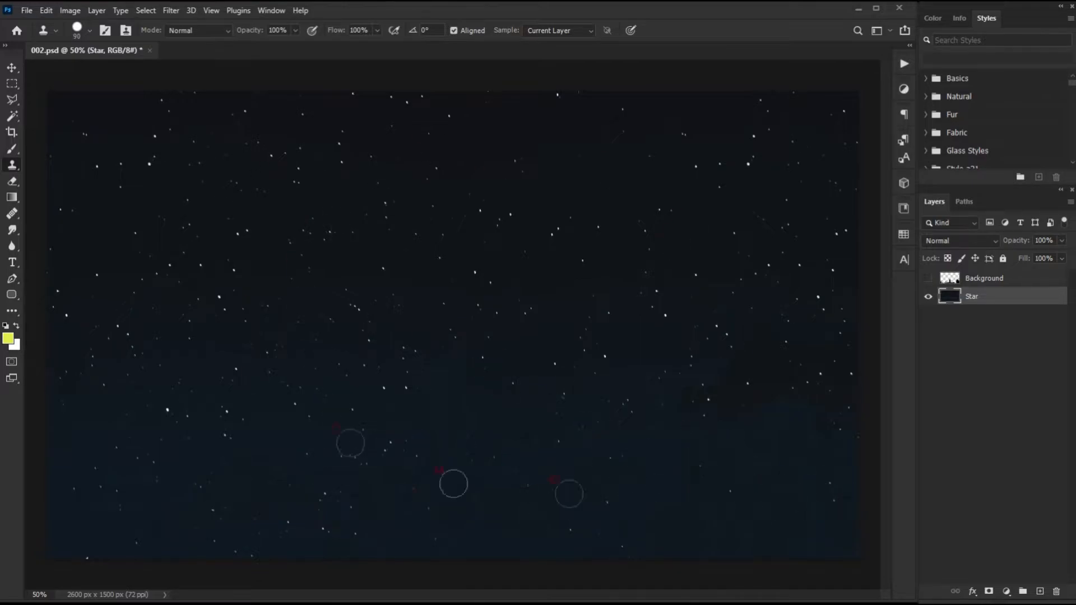
Step: Duplicate the Star layer
mouse_move(815, 278)
left_mouse_down()
mouse_move(764, 315)
mouse_move(853, 314)
left_mouse_up()
mouse_move(855, 298)
left_mouse_down()
mouse_move(902, 298)
mouse_move(895, 307)
left_mouse_up()
mouse_move(839, 274)
left_mouse_down()
mouse_move(749, 277)
mouse_move(857, 308)
left_mouse_up()
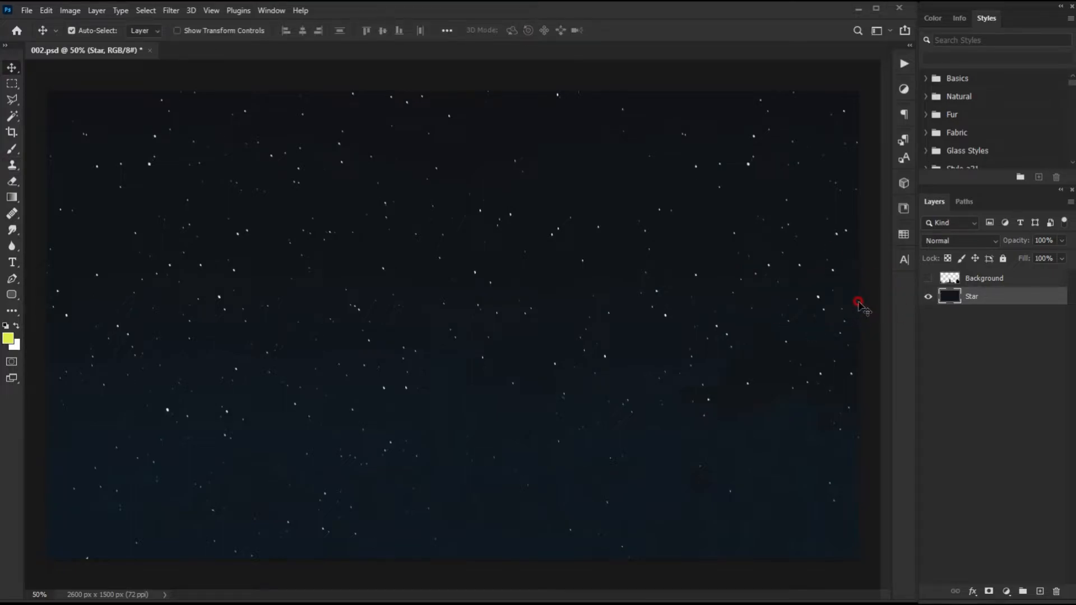
key("ctrl+j")
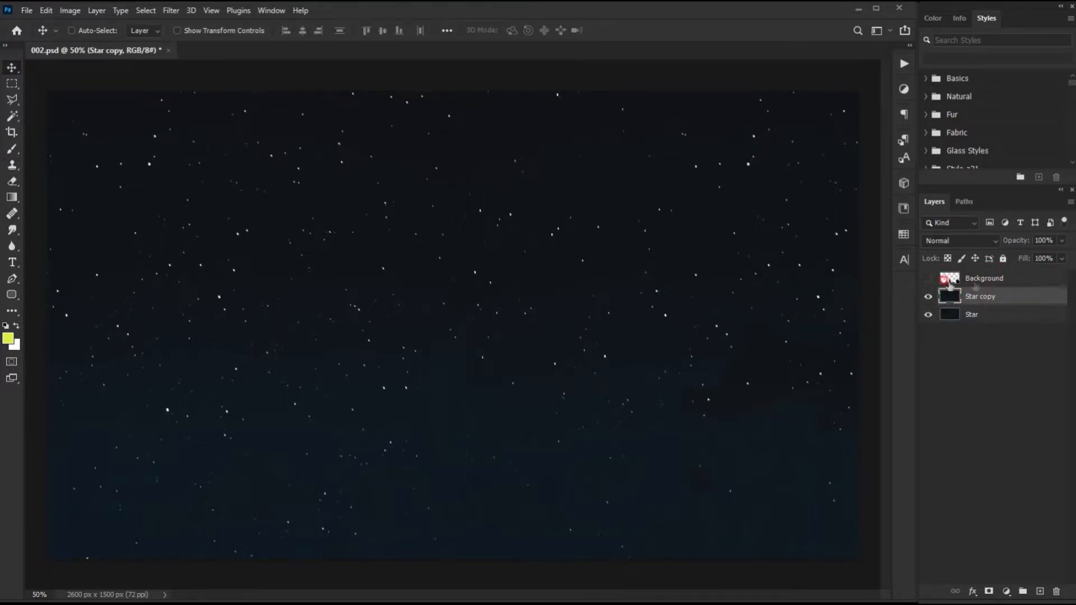
Step: Set the Star copy layer's blend mode to Lighten and its opacity to 50%
mouse_move(792, 223)
left_mouse_down()
mouse_move(878, 231)
mouse_move(878, 219)
left_mouse_up()
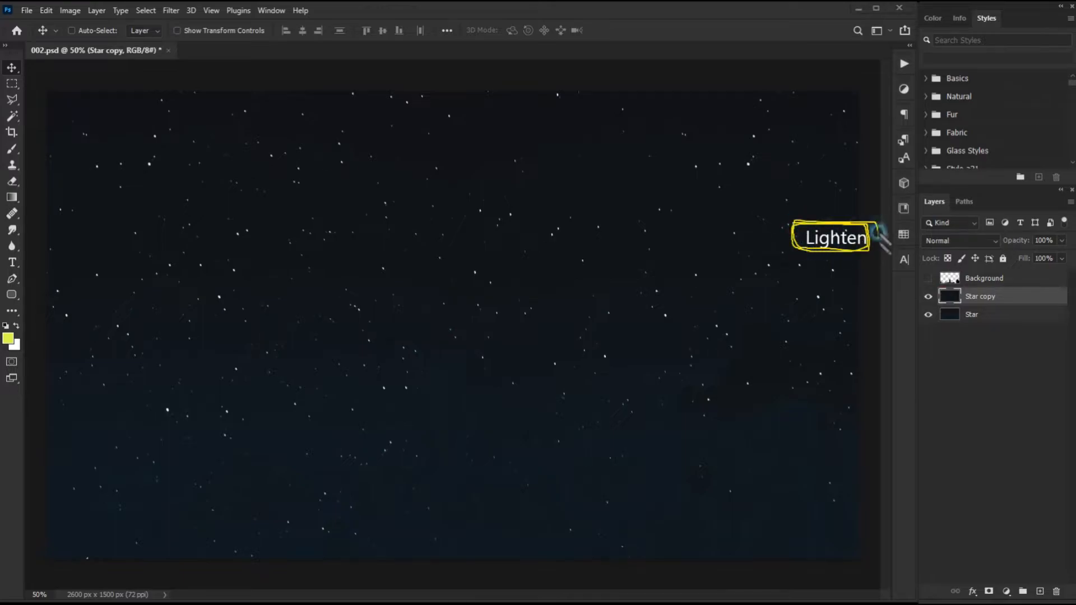
mouse_move(873, 240)
left_mouse_down()
mouse_move(920, 242)
mouse_move(993, 235)
mouse_move(920, 240)
mouse_move(922, 250)
mouse_move(976, 258)
left_mouse_up()
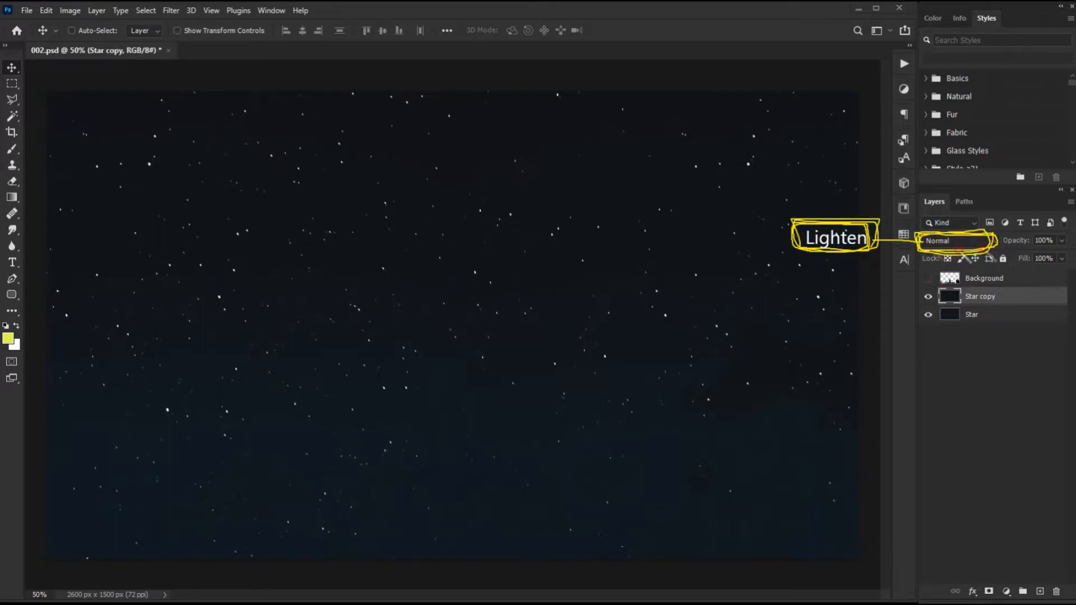
left_click(951, 241)
left_click(936, 349)
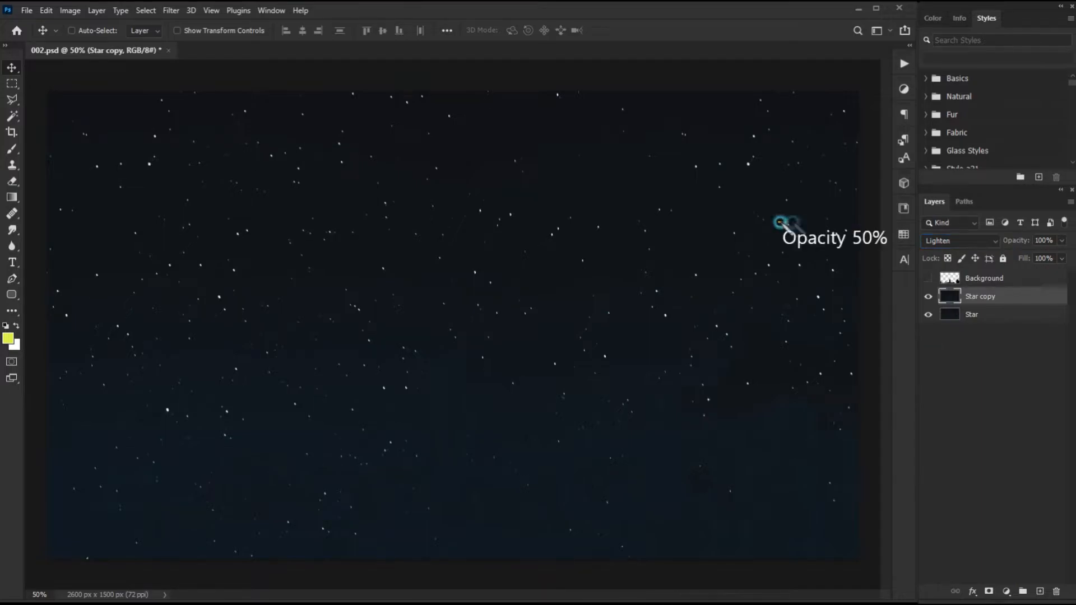
mouse_move(779, 222)
left_mouse_down()
mouse_move(890, 245)
mouse_move(779, 251)
mouse_move(890, 220)
mouse_move(785, 245)
mouse_move(898, 243)
mouse_move(772, 220)
mouse_move(892, 250)
mouse_move(790, 219)
mouse_move(769, 254)
mouse_move(1048, 231)
mouse_move(1037, 249)
left_mouse_up()
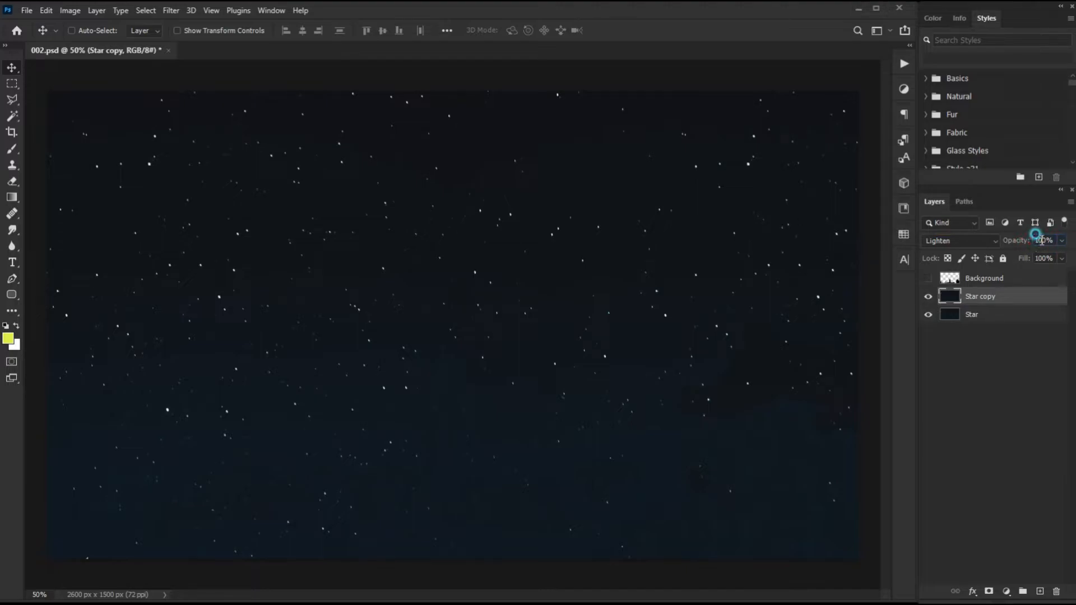
Step: Rotate the Star copy layer by 0.1° with Free Transform and apply the transformation
mouse_move(87, 76)
left_mouse_down()
mouse_move(147, 74)
mouse_move(196, 107)
mouse_move(86, 100)
mouse_move(159, 75)
mouse_move(117, 109)
mouse_move(146, 71)
mouse_move(193, 119)
mouse_move(173, 66)
mouse_move(92, 112)
left_mouse_up()
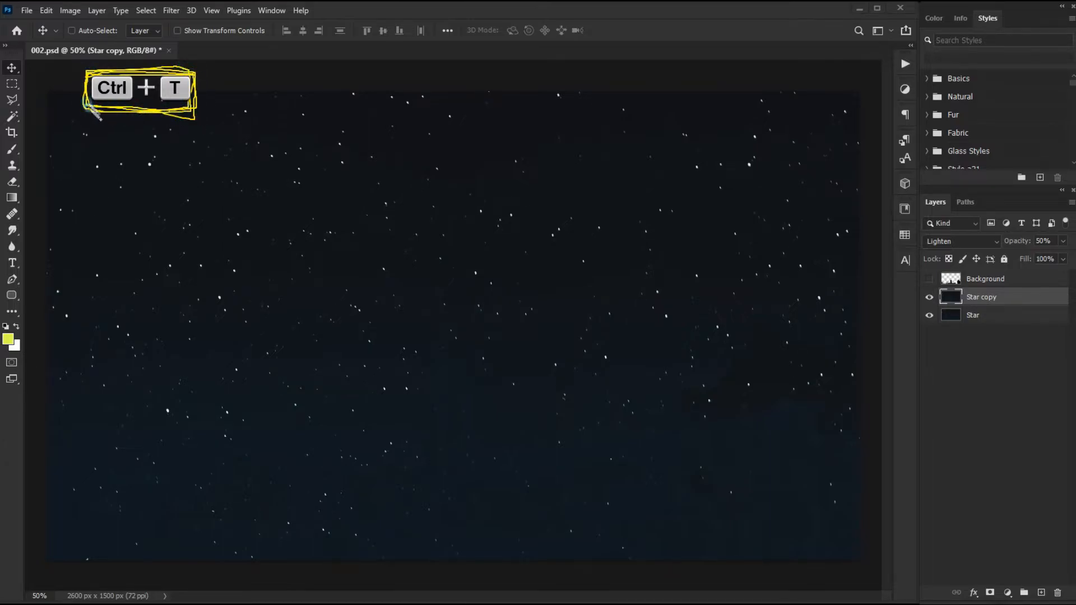
left_click_drag(175, 42, 602, 40)
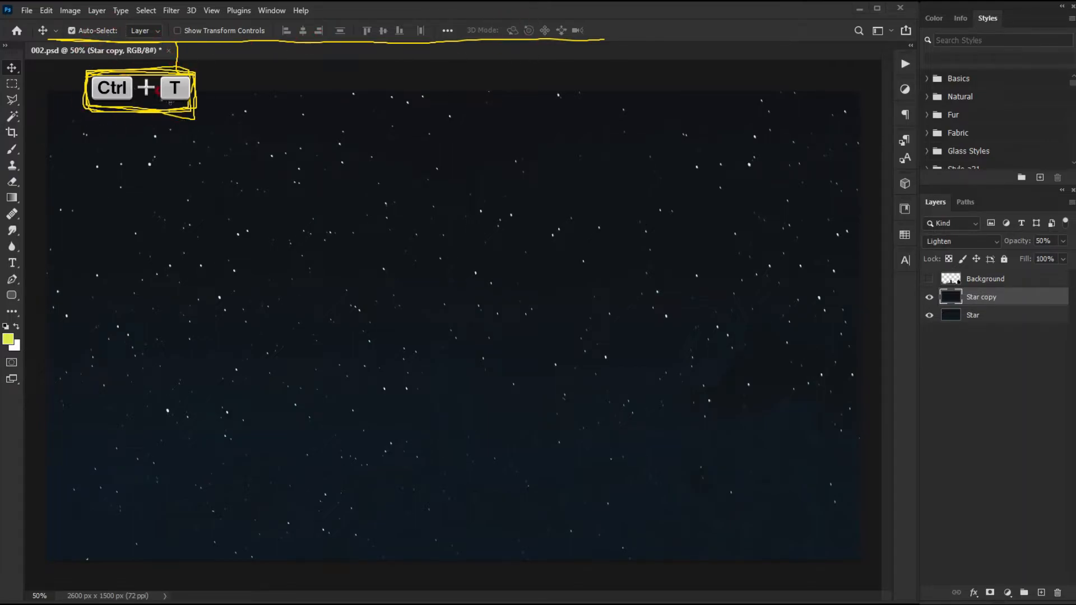
key("ctrl+t")
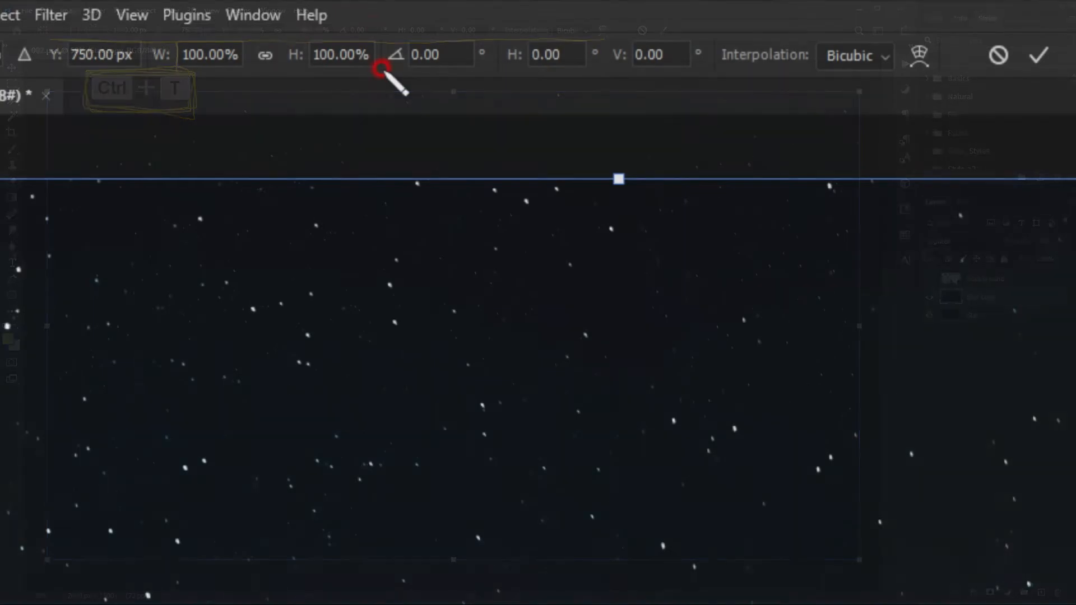
mouse_move(333, 37)
left_mouse_down()
mouse_move(348, 18)
mouse_move(385, 30)
left_mouse_up()
mouse_move(479, 54)
left_mouse_down()
mouse_move(379, 81)
mouse_move(376, 35)
mouse_move(484, 27)
mouse_move(387, 83)
mouse_move(373, 36)
mouse_move(458, 29)
mouse_move(476, 78)
mouse_move(387, 81)
mouse_move(378, 37)
mouse_move(484, 56)
mouse_move(375, 81)
mouse_move(373, 32)
mouse_move(478, 35)
mouse_move(392, 82)
left_mouse_up()
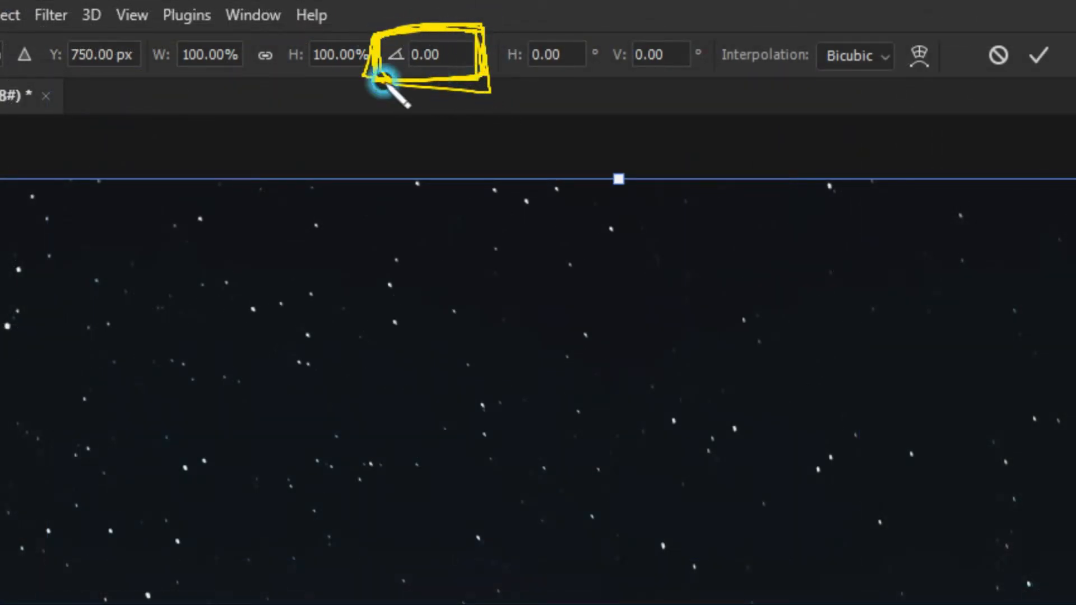
left_click_drag(412, 55, 461, 56)
type("0.1")
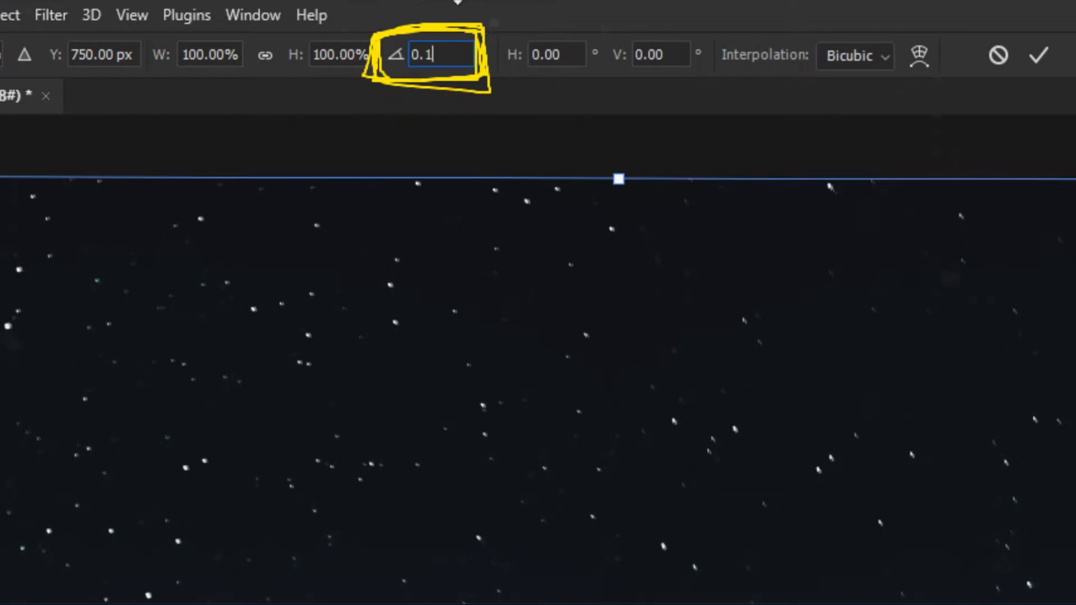
key("Return")
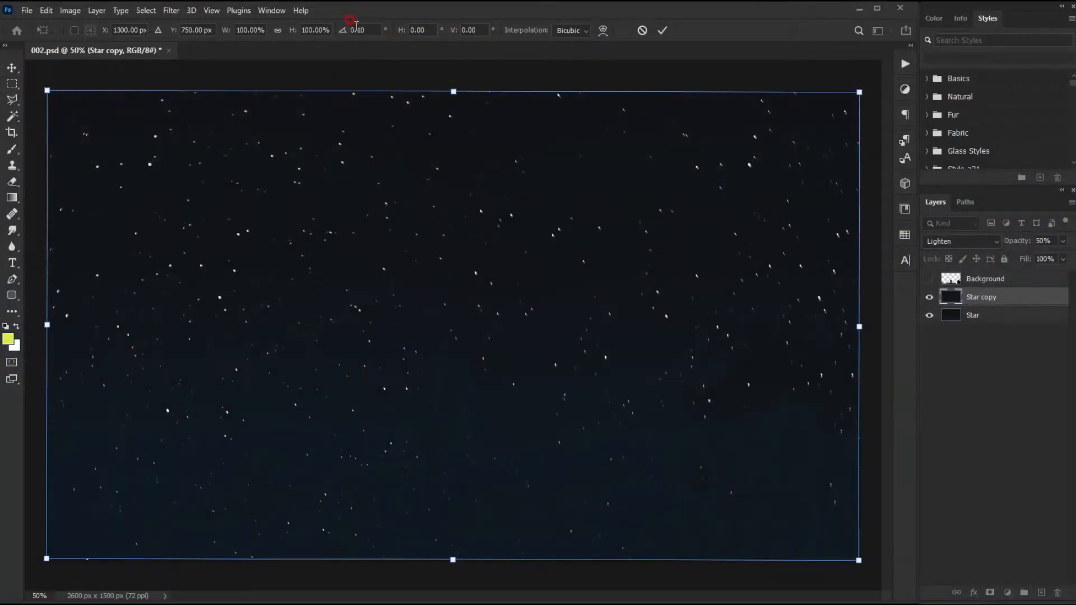
left_click(661, 32)
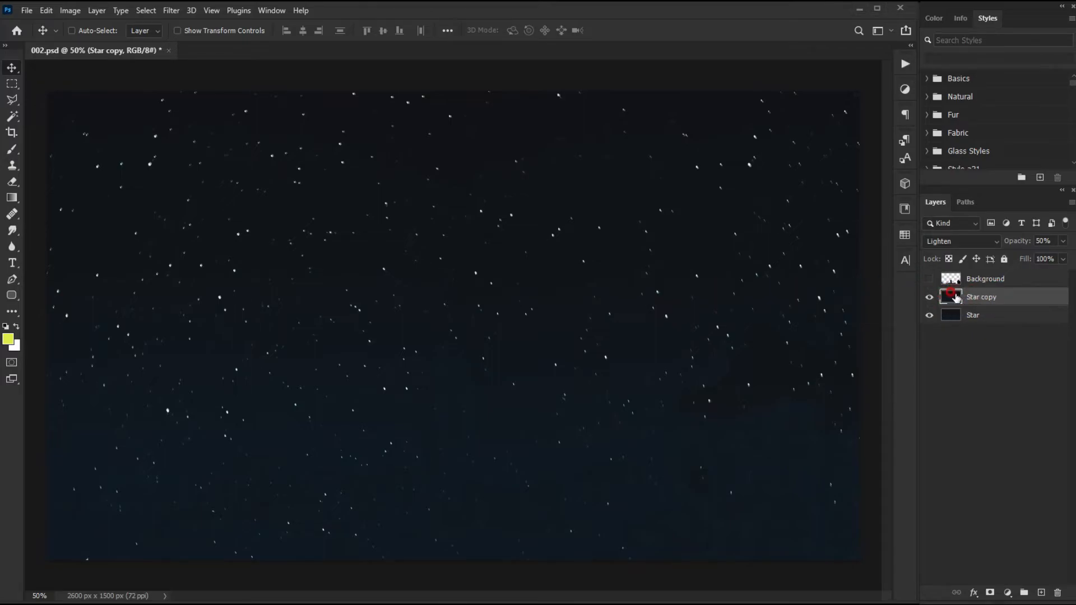
Step: Repeat the rotation on successive duplicates of the Star copy layer until there are 105 copies forming circular star trails
key("ctrl+shift+alt+t")
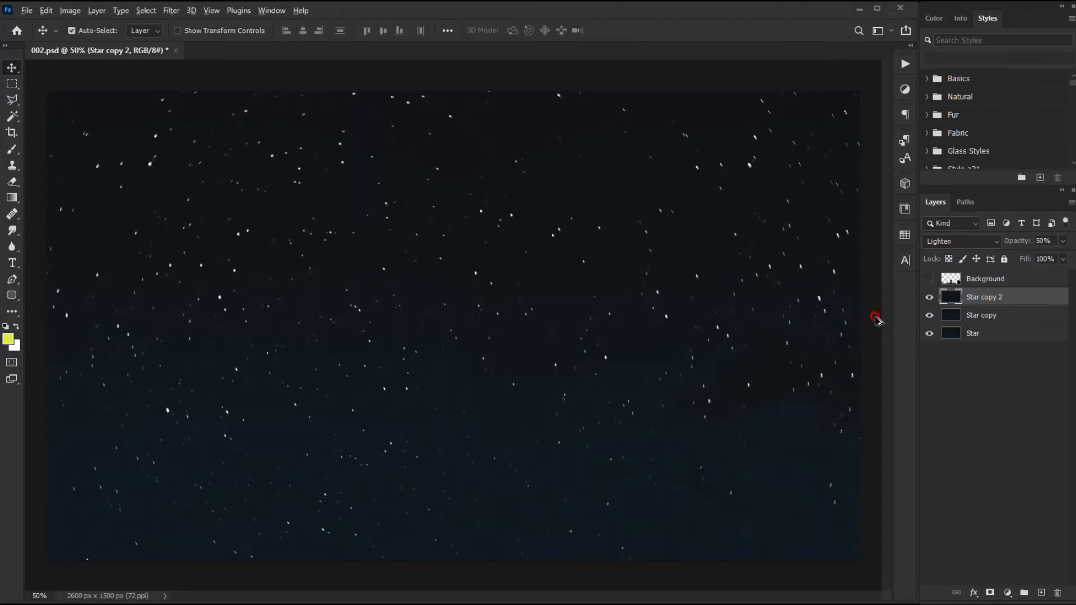
key("ctrl+shift+alt+t")
key("ctrl+shift+alt+t")
key("ctrl+shift+alt+t")
key("ctrl+shift+alt+t")
key("ctrl+shift+alt+t")
key("ctrl+shift+alt+t")
key("ctrl+shift+alt+t")
key("ctrl+shift+alt+t")
key("ctrl+shift+alt+t")
key("ctrl+shift+alt+t")
key("ctrl+shift+alt+t")
key("ctrl+shift+alt+t")
key("ctrl+shift+alt+t")
key("ctrl+shift+alt+t")
key("ctrl+shift+alt+t")
key("ctrl+shift+alt+t")
key("ctrl+shift+alt+t")
key("ctrl+shift+alt+t")
key("ctrl+shift+alt+t")
key("ctrl+shift+alt+t")
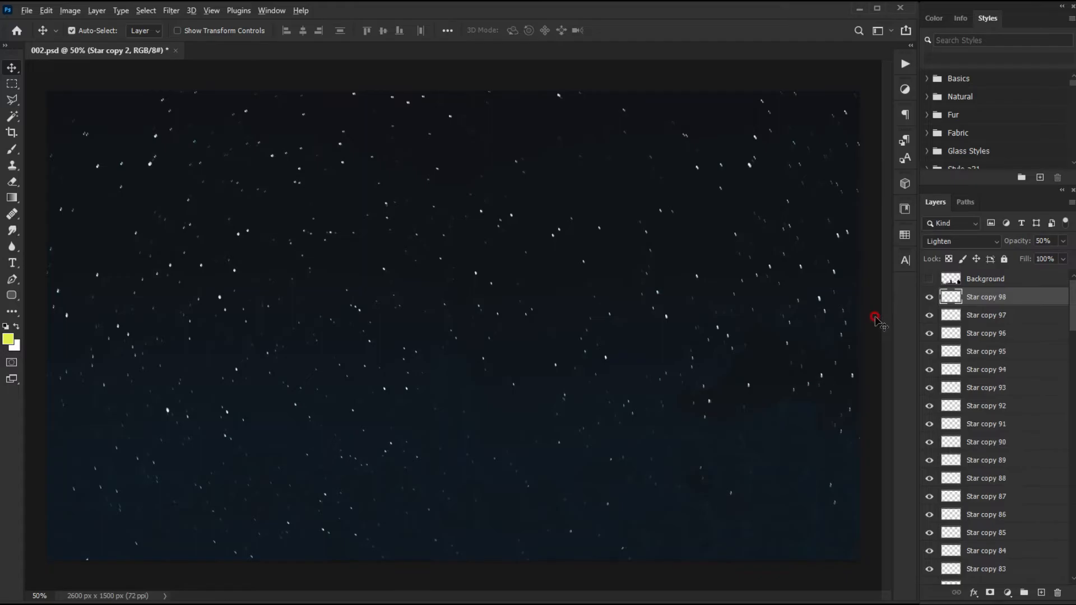
key("ctrl+shift+alt+t")
key("ctrl+shift+alt+t")
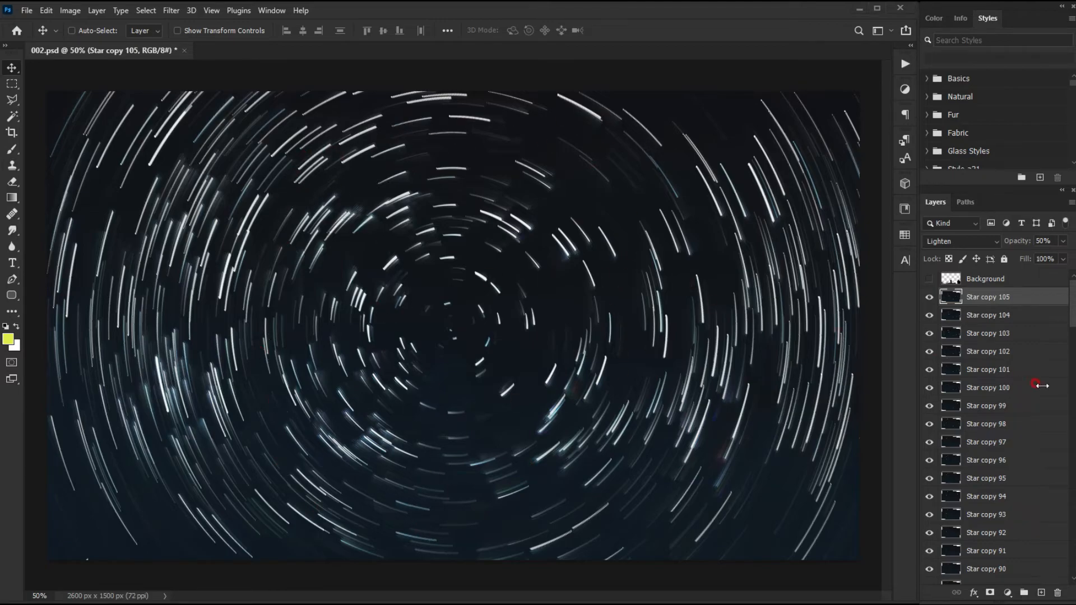
Step: Group all the Star layers, including the original, and make the Background silhouette layer visible again
scroll(1015, 437, "down", 20)
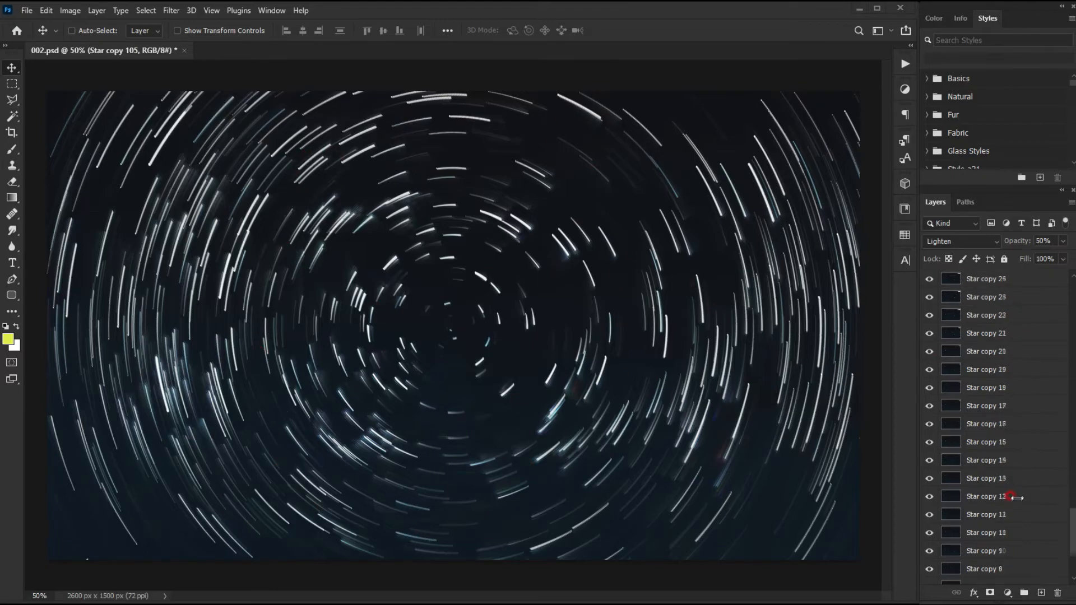
scroll(1010, 497, "down", 3)
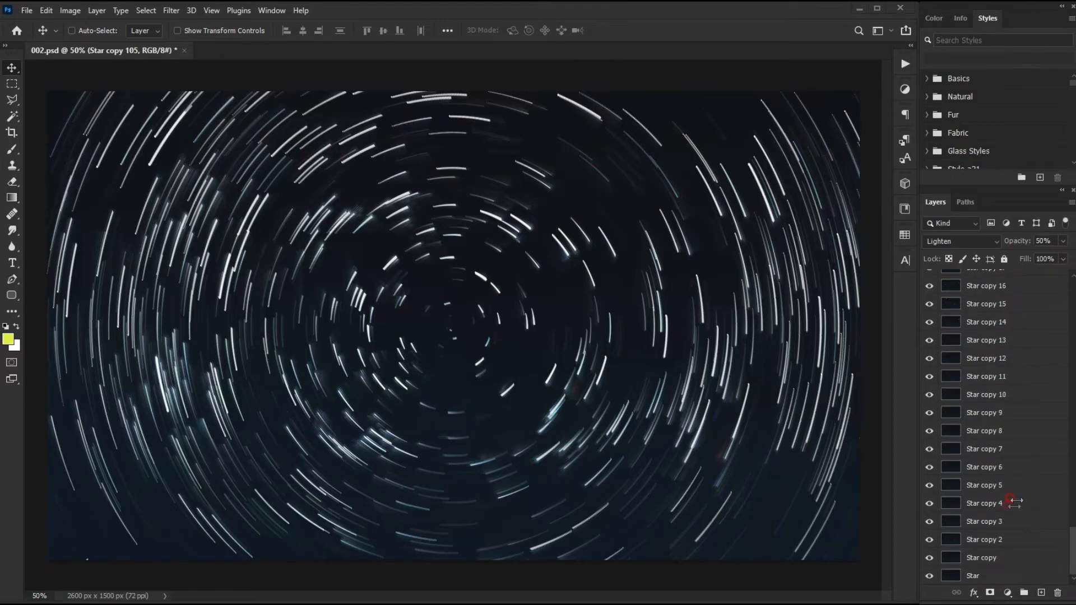
left_click(978, 575, "shift")
left_click(1023, 592)
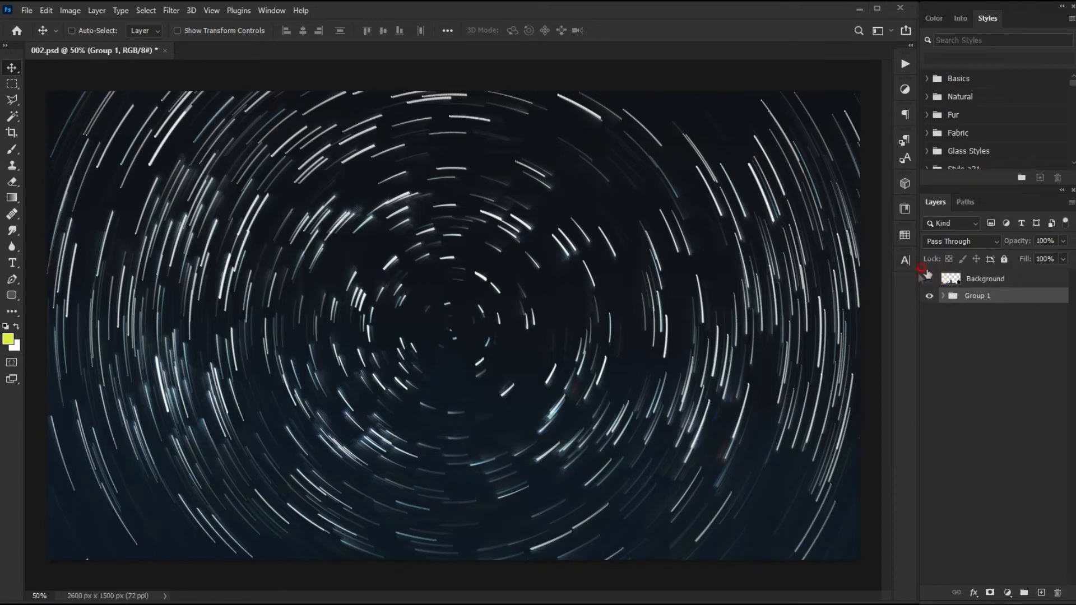
left_click(928, 279)
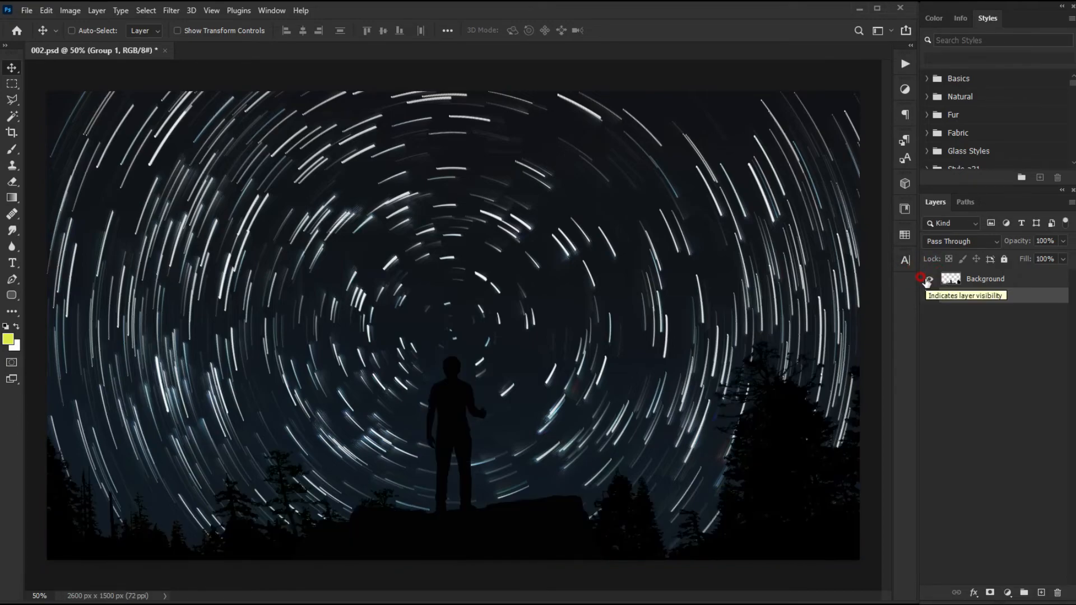